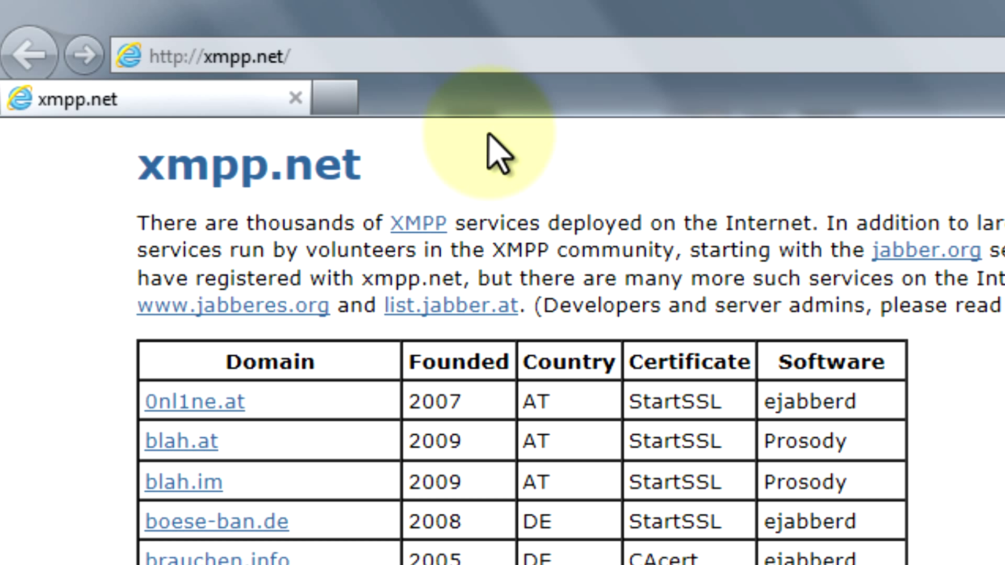
scroll(44, 537, "down", 1)
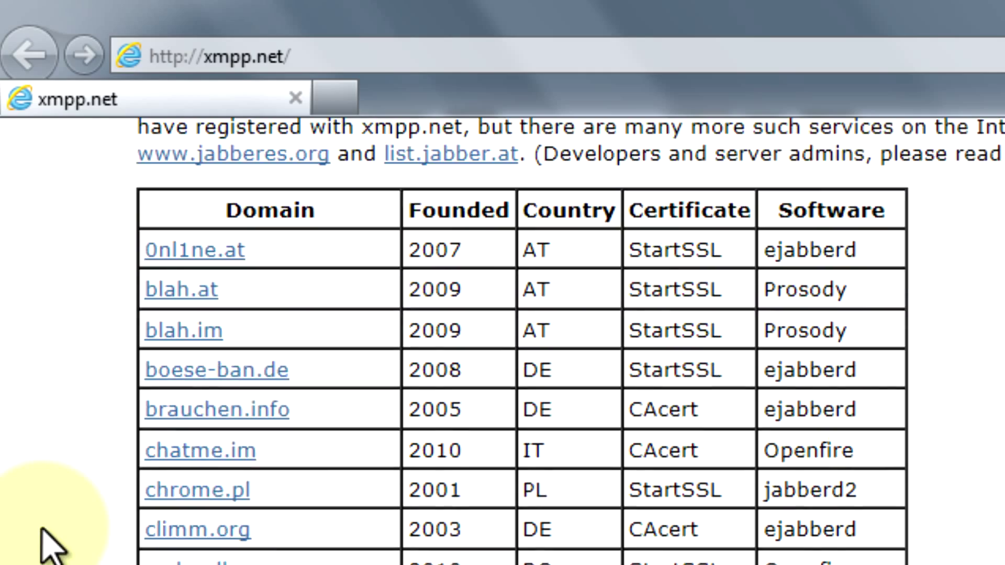
scroll(44, 537, "down", 5)
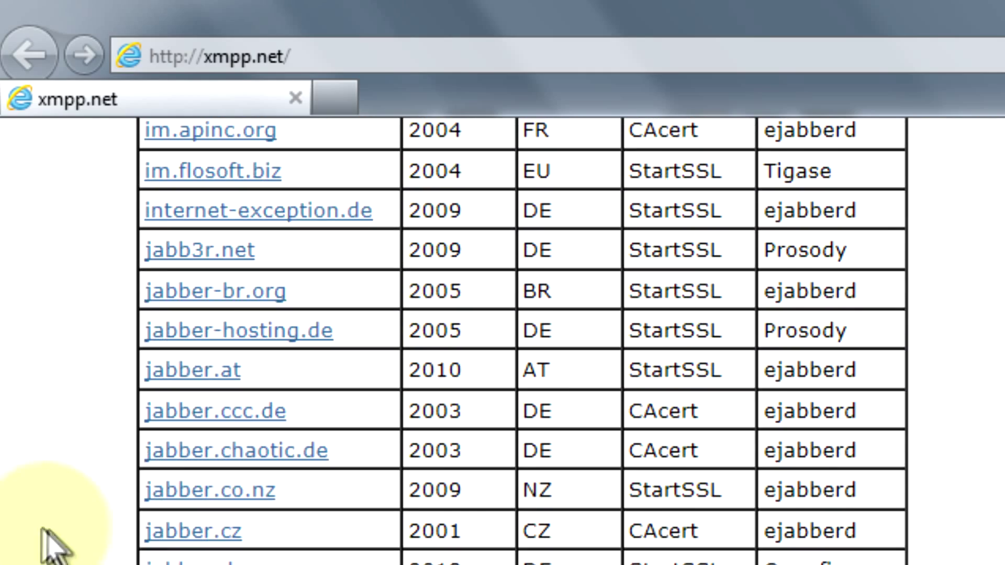
scroll(44, 537, "down", 5)
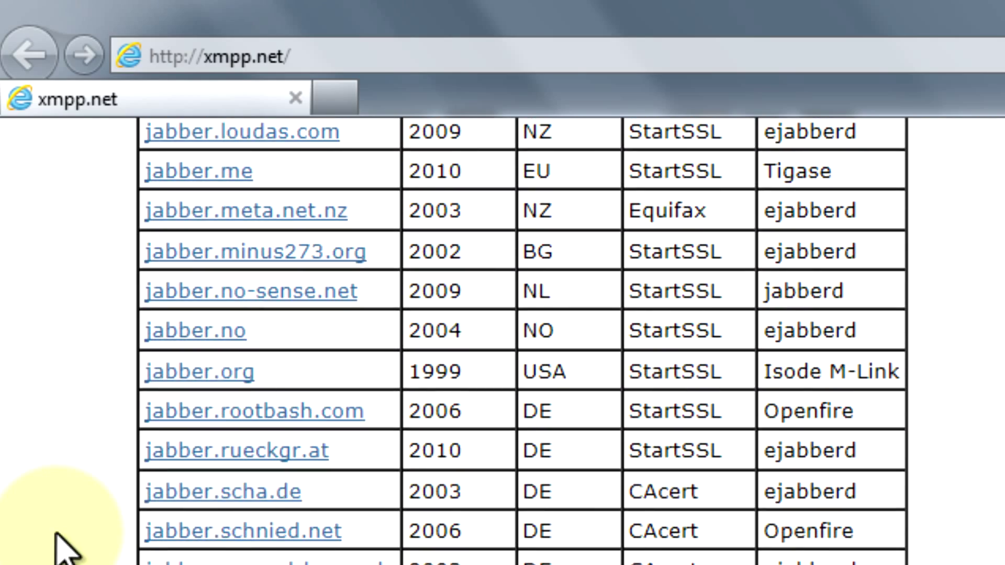
scroll(56, 535, "down", 10)
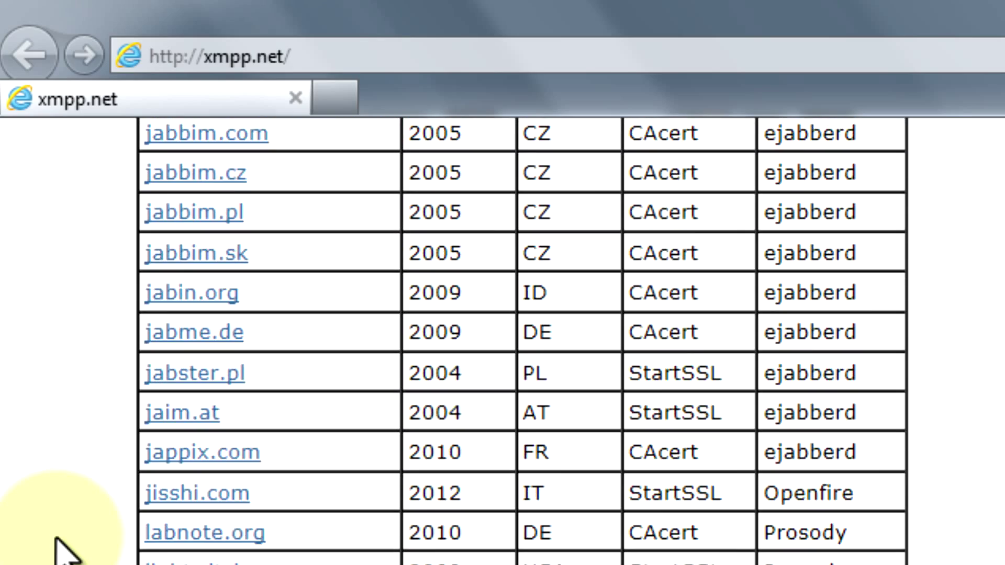
scroll(56, 538, "down", 6)
scroll(56, 537, "up", 7)
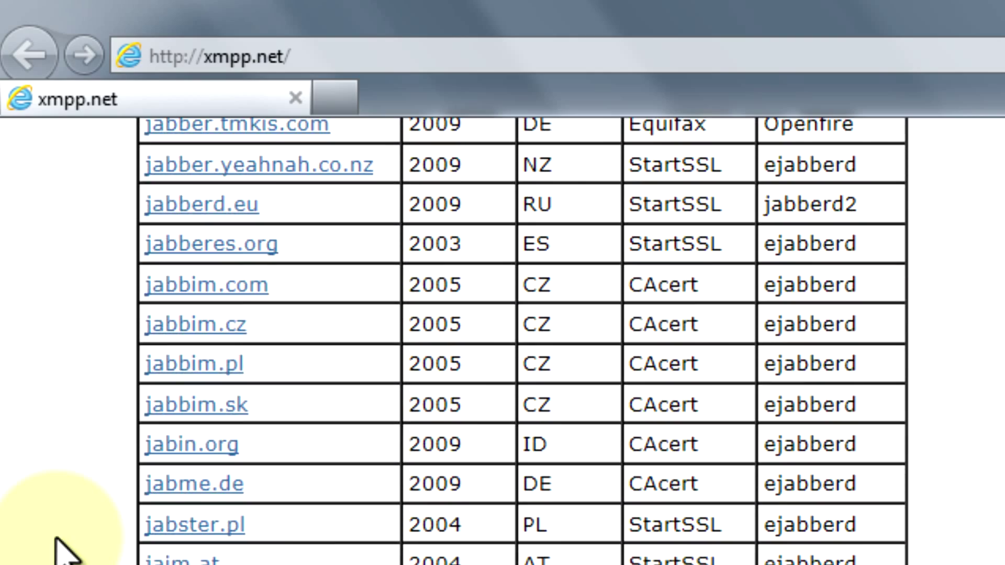
scroll(56, 538, "up", 15)
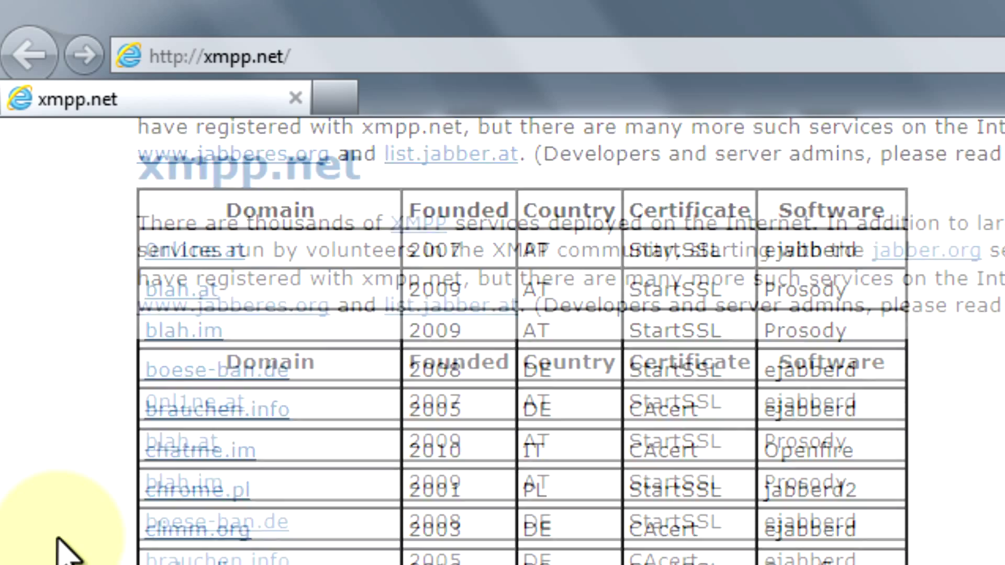
scroll(62, 549, "up", 3)
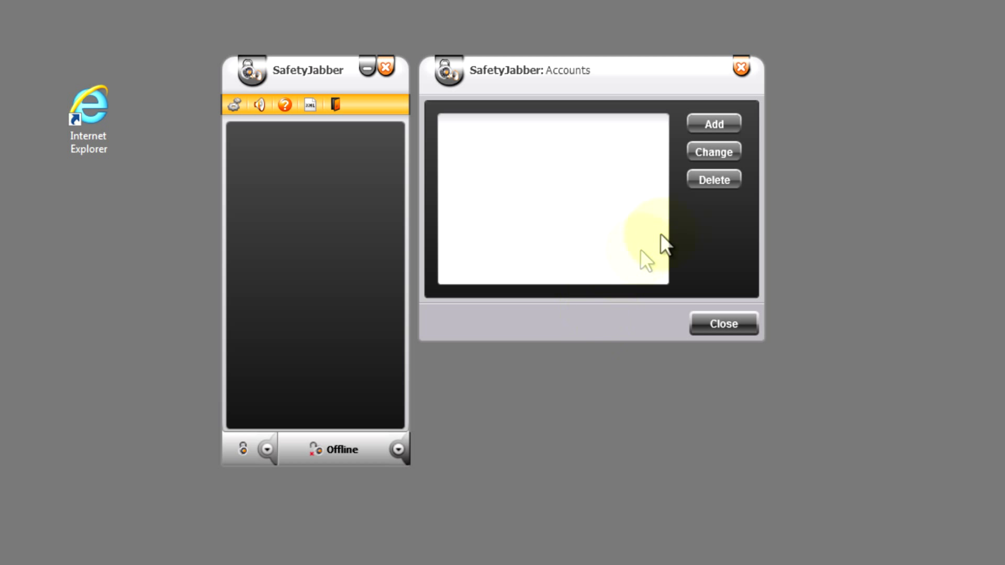
Add an account named 'Viseo Tutorial SJ', tick New account, and continue to its settings
left_click(716, 125)
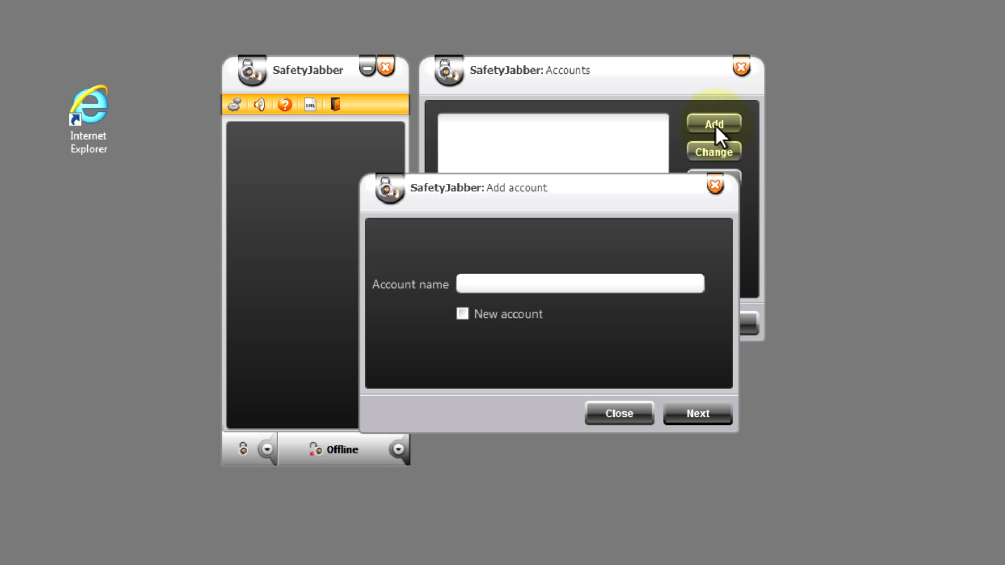
left_click(519, 280)
type("Viseo Tutorial SJ")
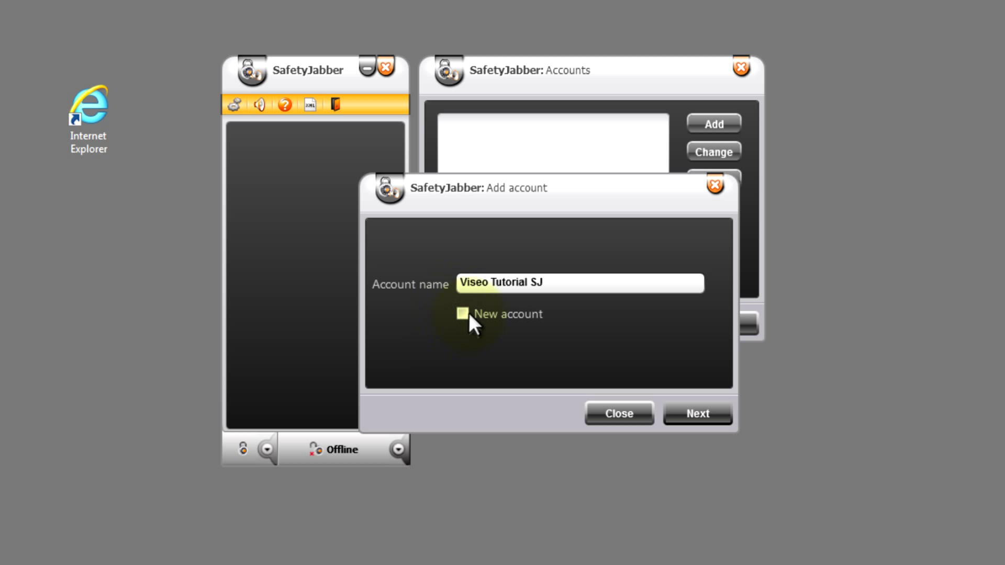
left_click(463, 312)
left_click(696, 409)
left_click(540, 176)
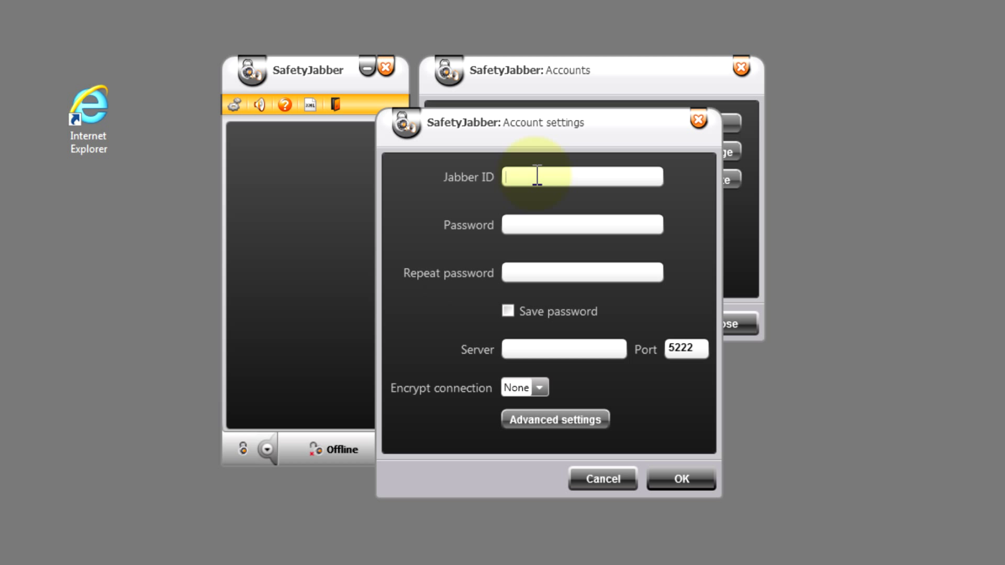
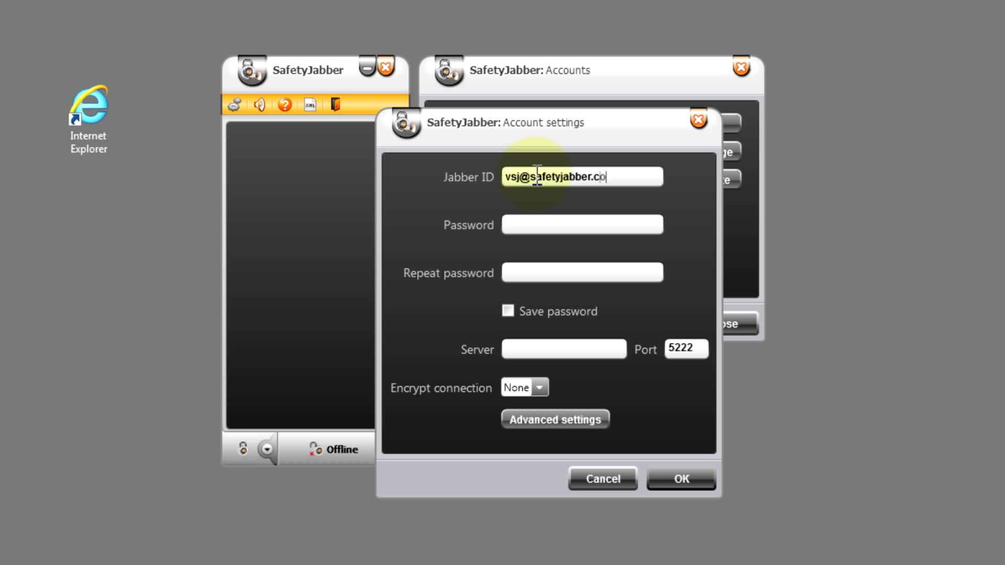
Enter the safetyjabber.com Jabber ID and the account password twice, and set encryption to SSL
left_click(524, 221)
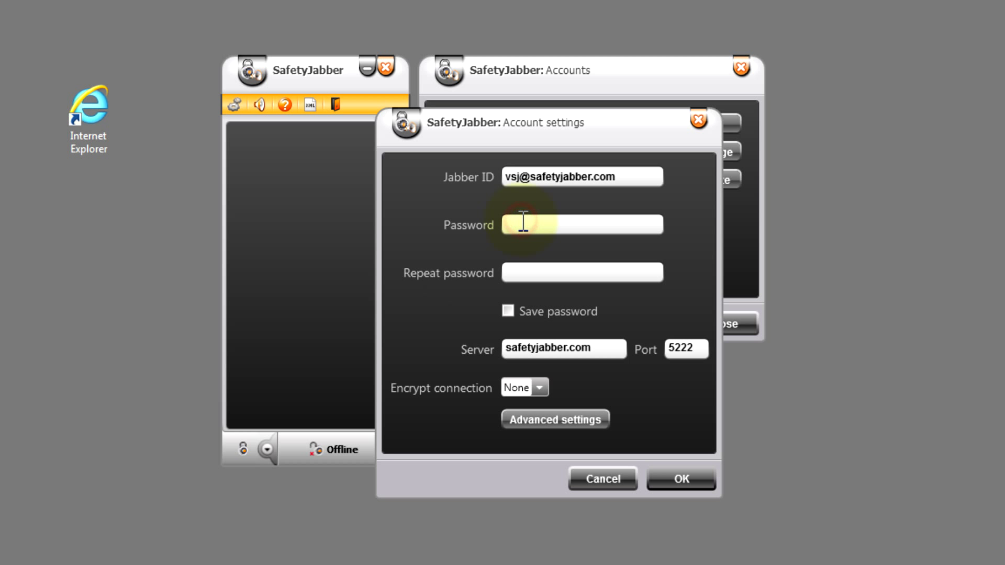
left_click(534, 268)
left_click(538, 388)
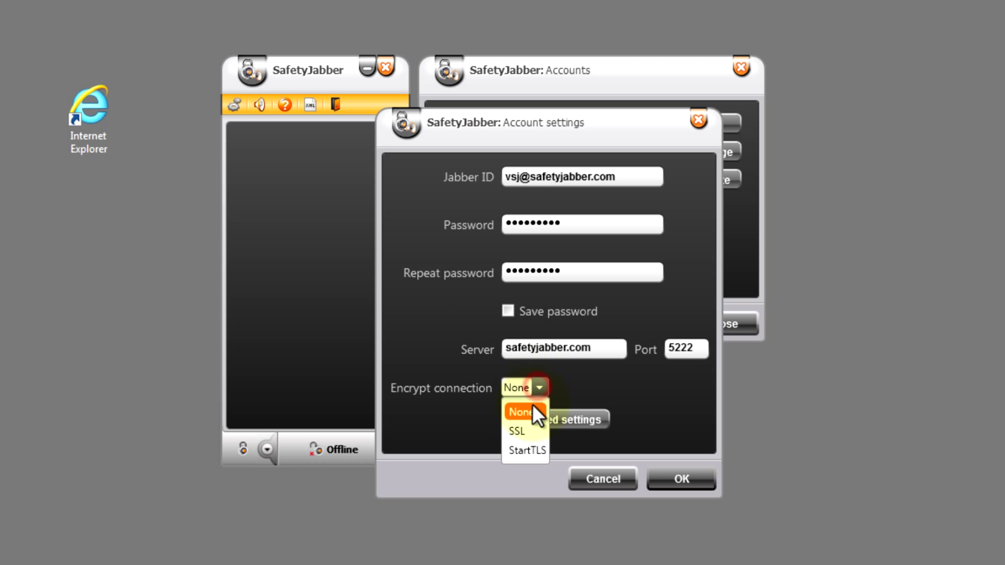
left_click(518, 430)
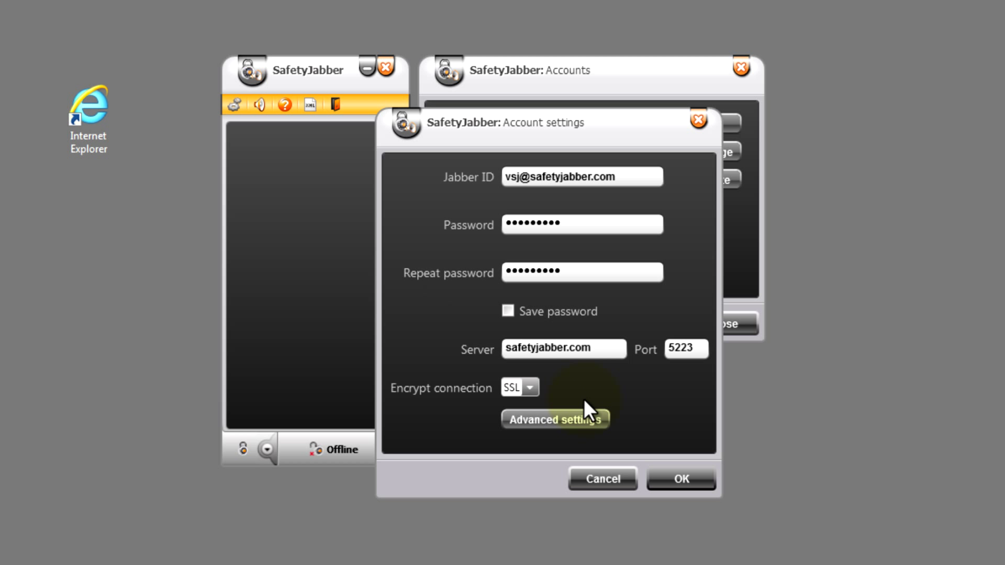
Confirm the account settings so the data check runs and the account is saved
left_click(680, 478)
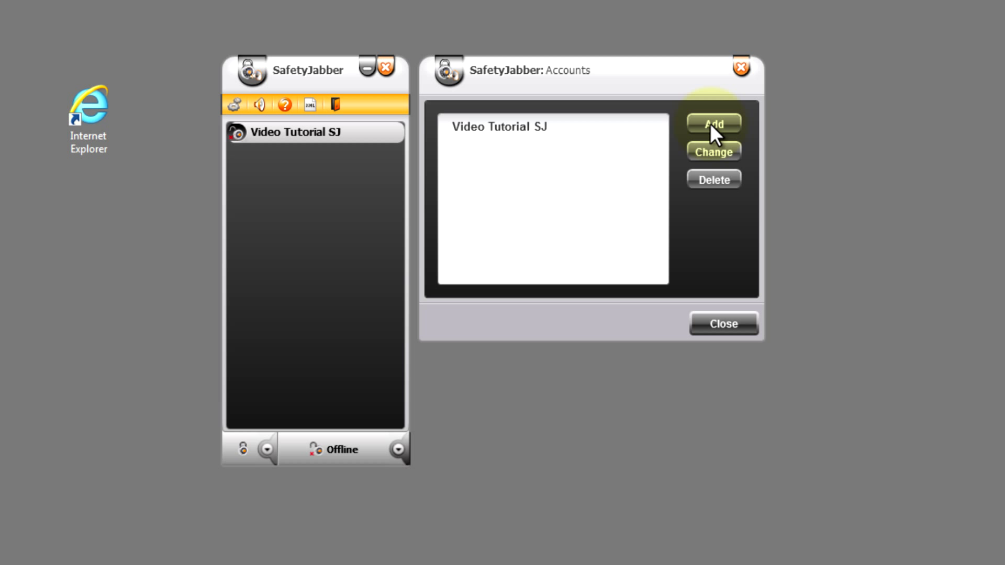
Add a second account named 'Video Tutorial GMAIL', without New account, and continue to its settings
left_click(709, 124)
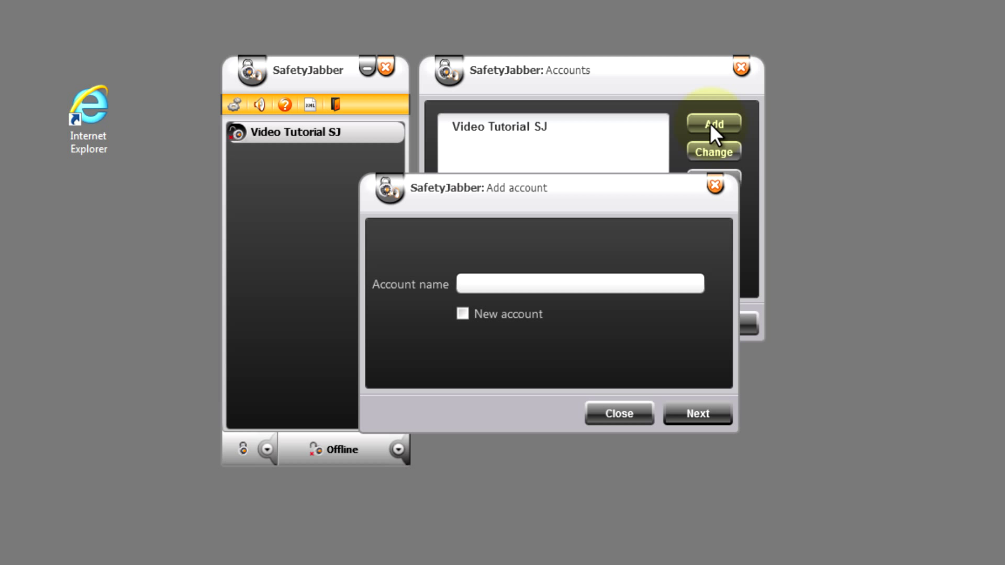
type("Video Tutorial GMAIL")
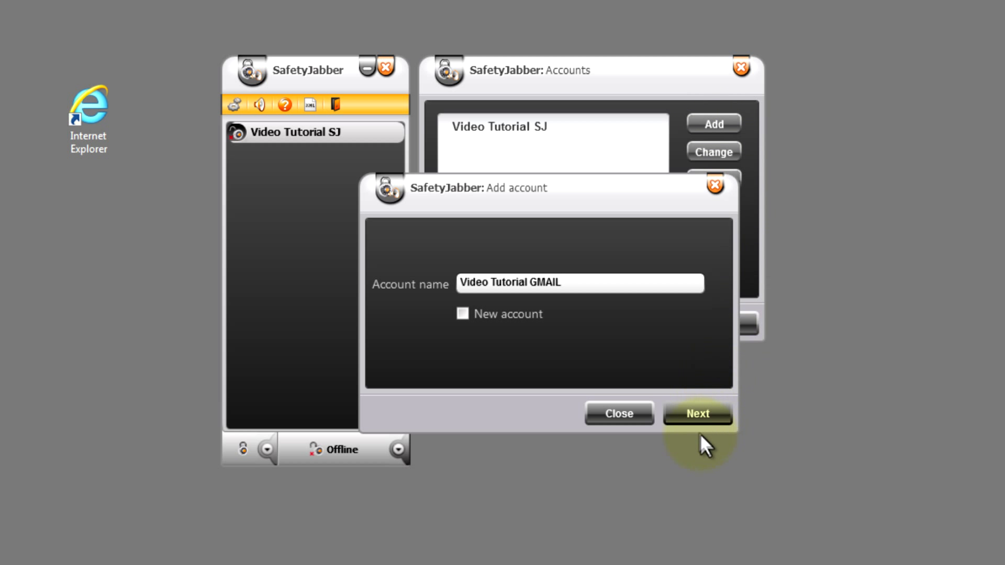
left_click(699, 413)
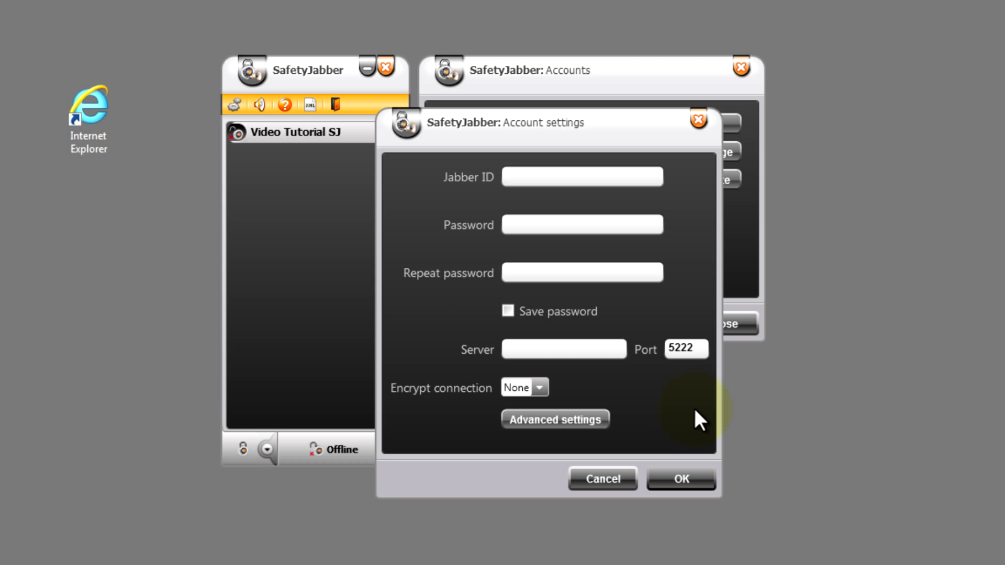
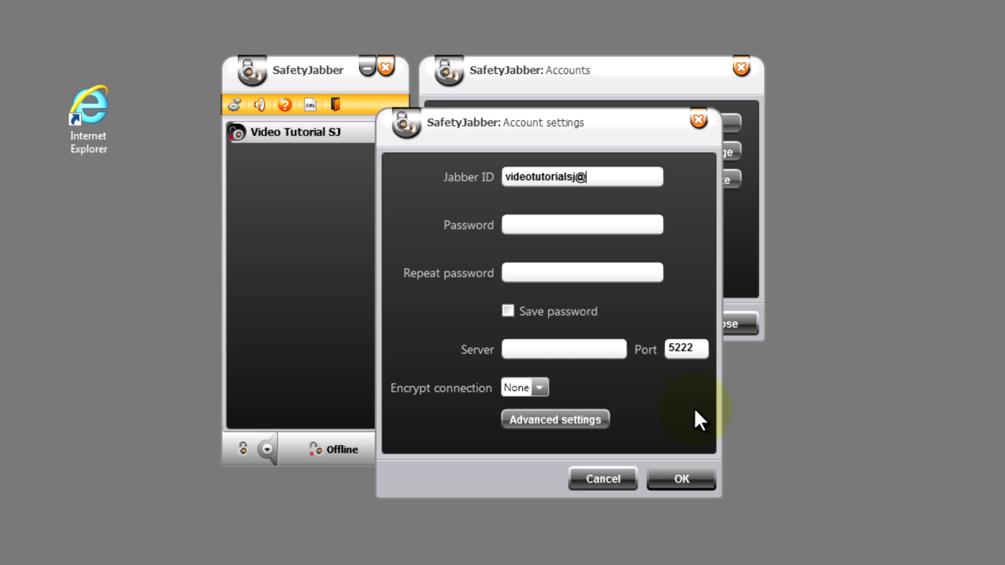
Enter the Gmail address as the Jabber ID and type the account password in both password fields
key("Tab")
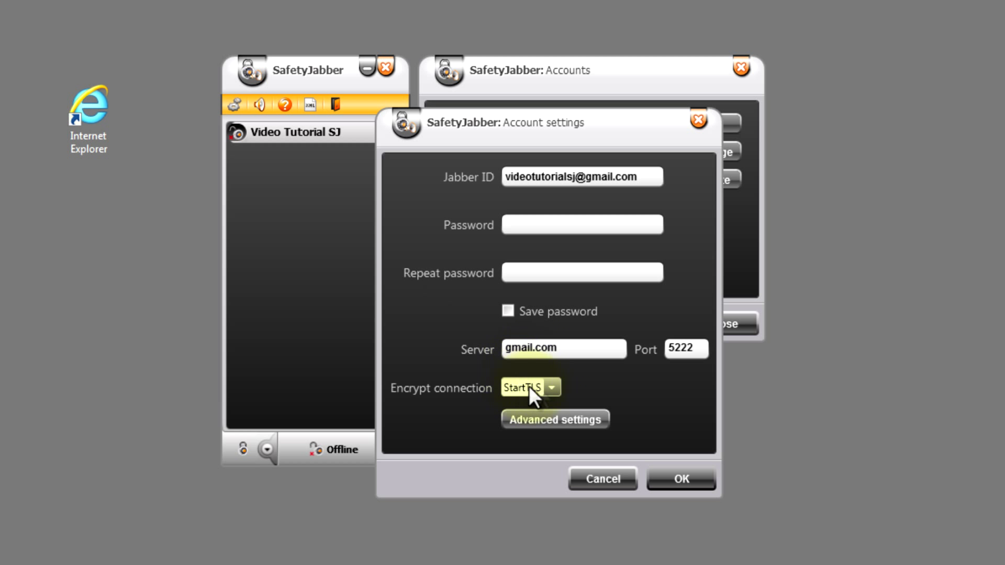
left_click(537, 225)
type("*********")
left_click(533, 266)
type("**********")
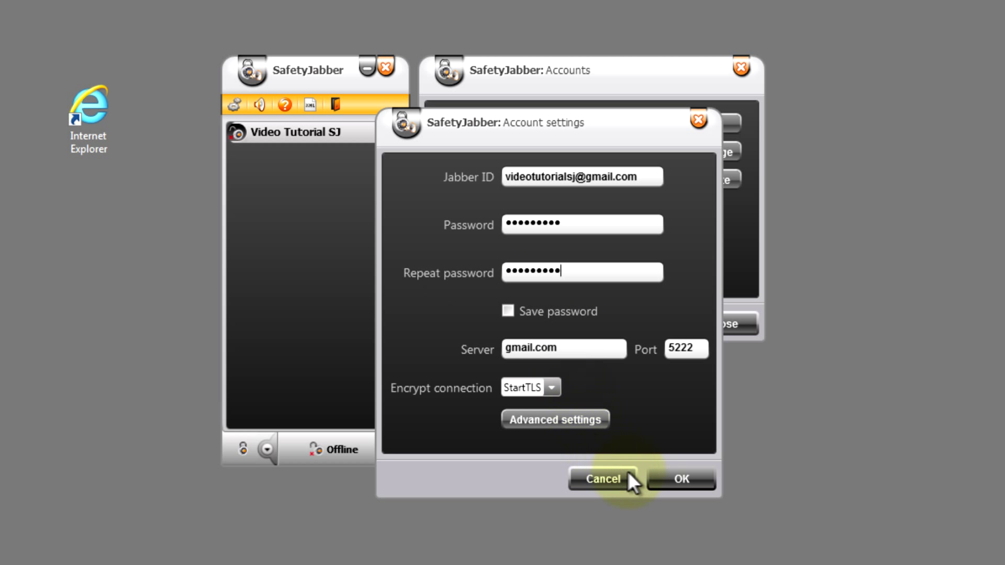
Confirm the Gmail account settings to start its account data check
left_click(670, 477)
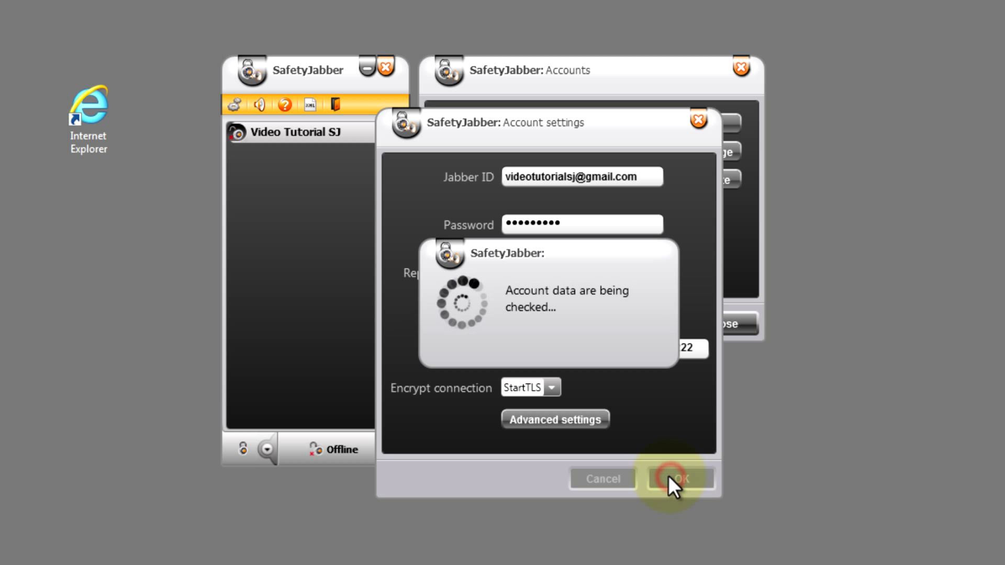